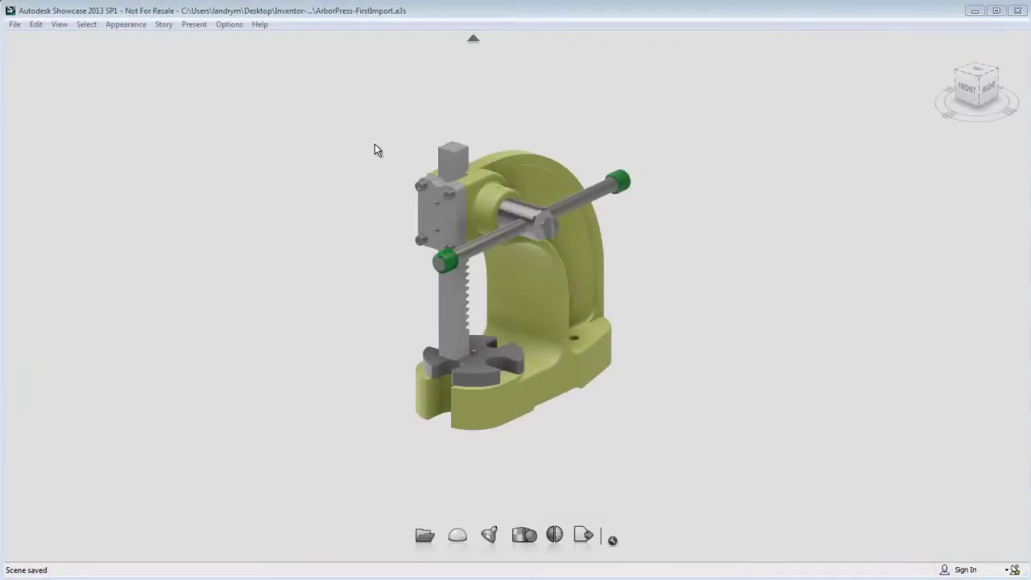
Select the whole arbor press and open the scene statistics, arranging them beside the model and the import status.
left_click_drag(339, 105, 705, 471)
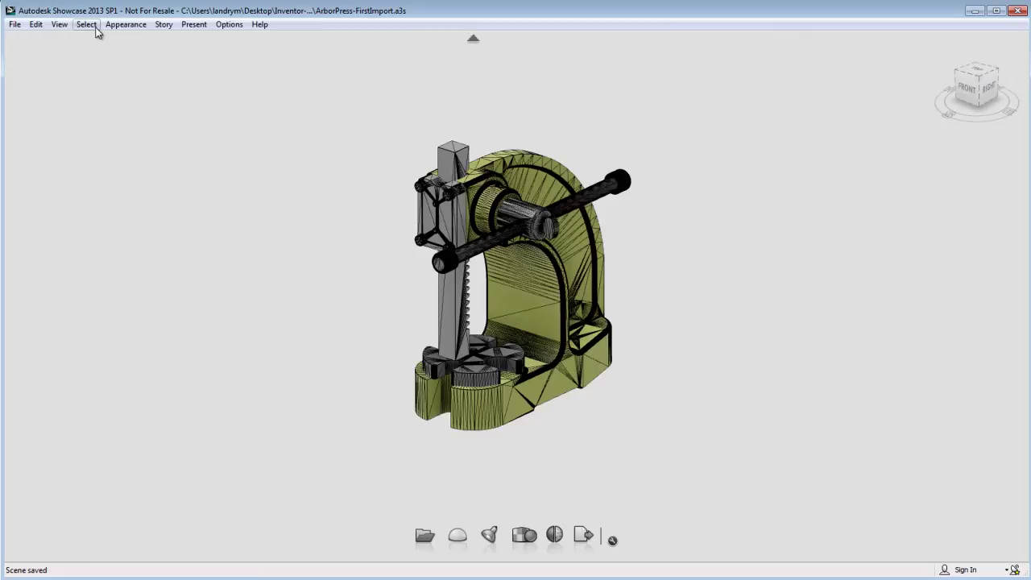
left_click(60, 24)
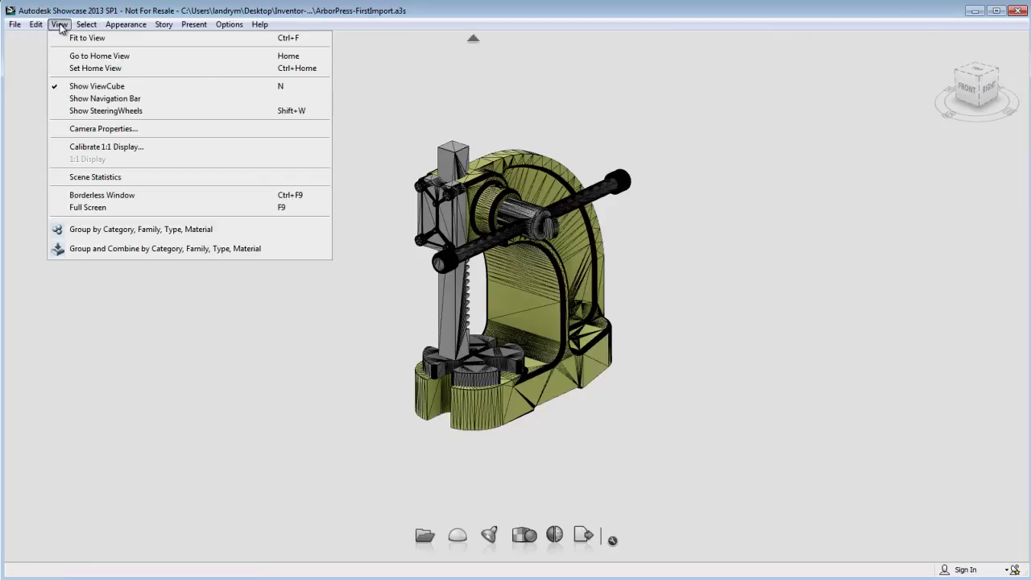
left_click(95, 177)
left_click_drag(104, 203, 318, 153)
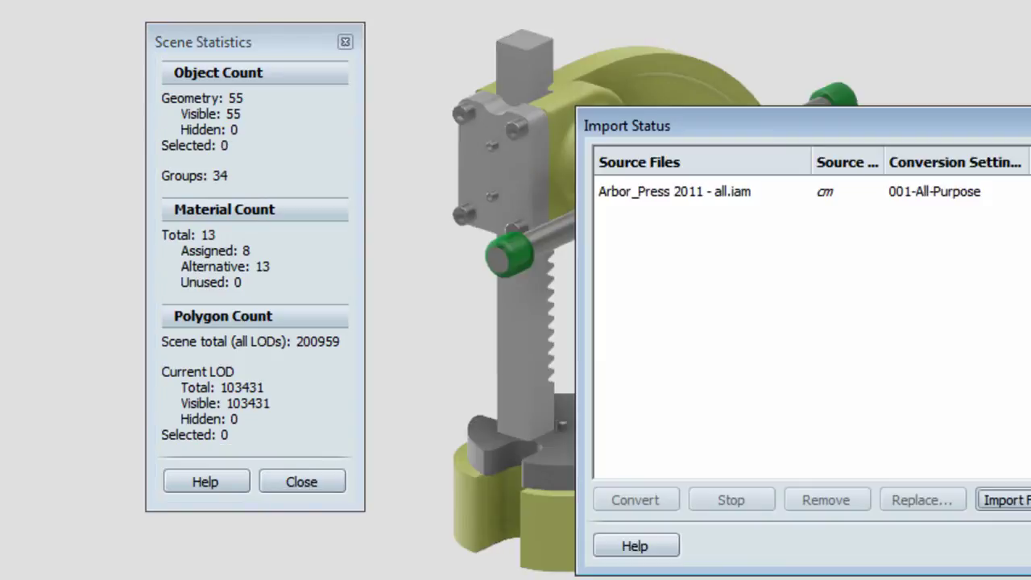
left_click_drag(791, 112, 995, 257)
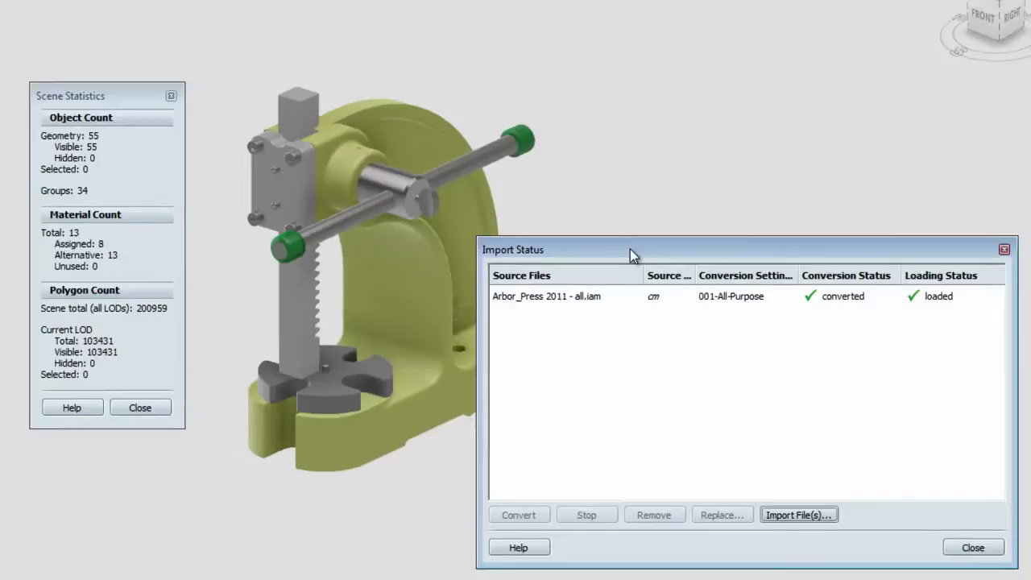
Reconvert the imported Arbor_Press 2011 - all.iam with the 005-1LOD-Medium conversion setting.
left_click(719, 296)
left_click(720, 296)
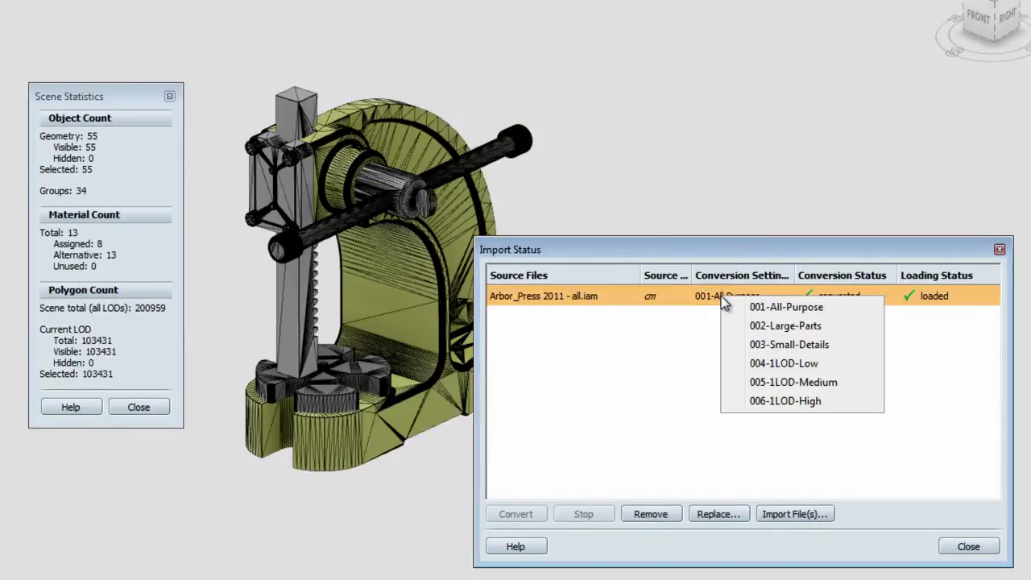
left_click(794, 383)
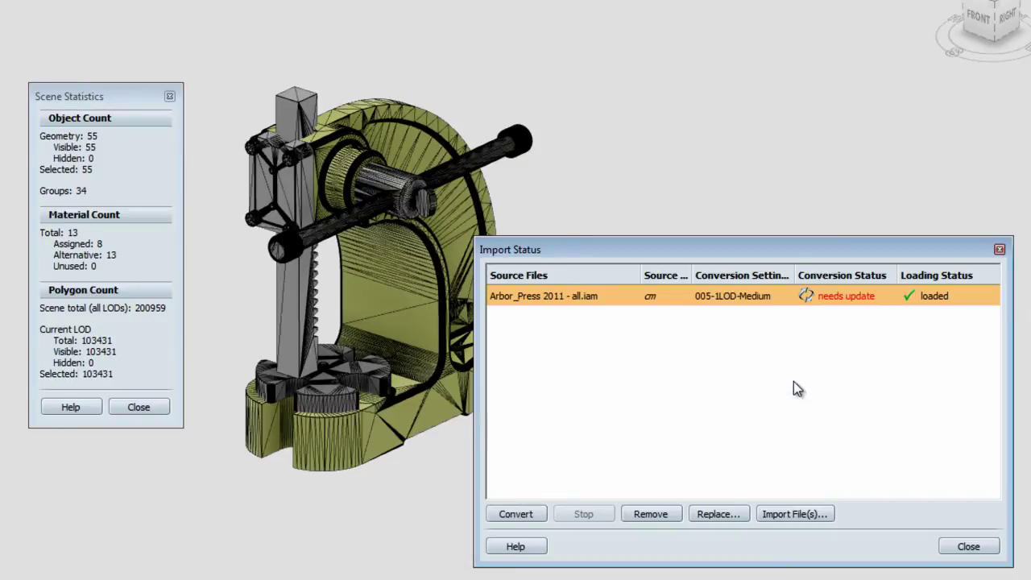
left_click(845, 298)
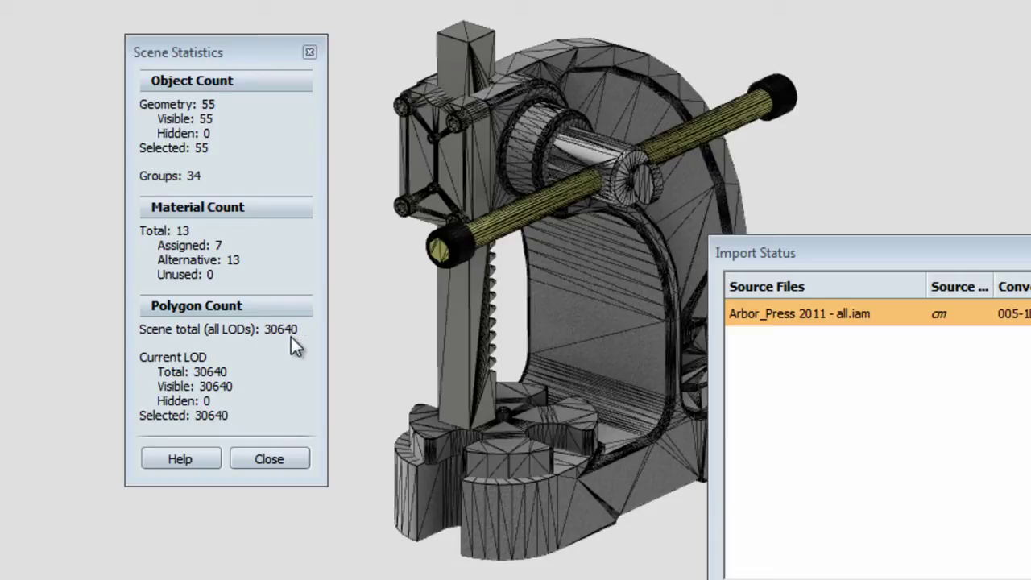
Select the press frame and reconvert its source file Arbor_Press 2011 - all.iam with the 006-1LOD-High conversion setting.
left_click(732, 16)
mouse_move(587, 336)
left_mouse_down()
mouse_move(587, 349)
mouse_move(430, 392)
mouse_move(408, 496)
mouse_move(549, 558)
mouse_move(805, 488)
mouse_move(555, 150)
mouse_move(420, 213)
mouse_move(460, 368)
mouse_move(485, 379)
mouse_move(213, 519)
mouse_move(326, 562)
left_mouse_up()
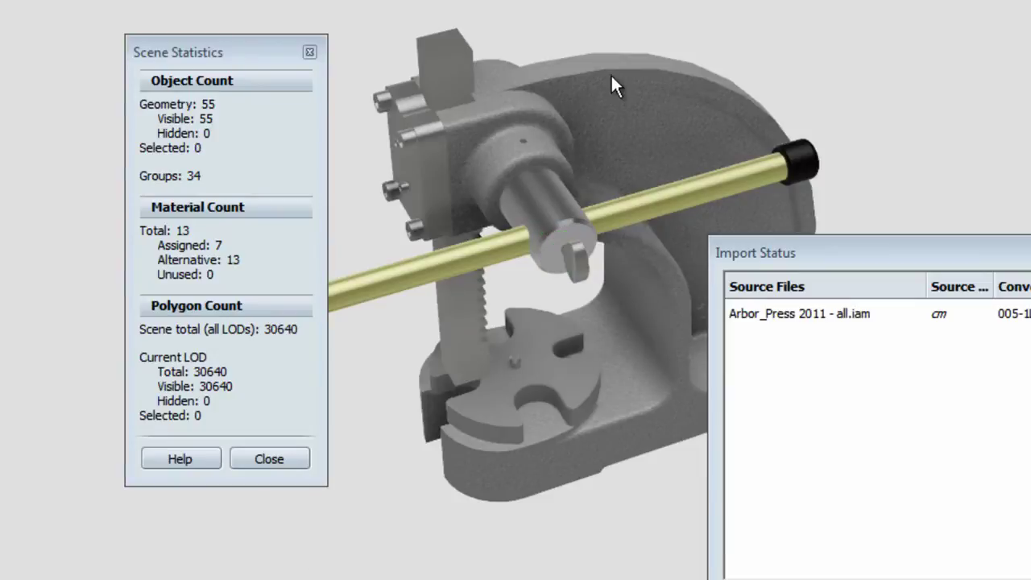
left_click(747, 99)
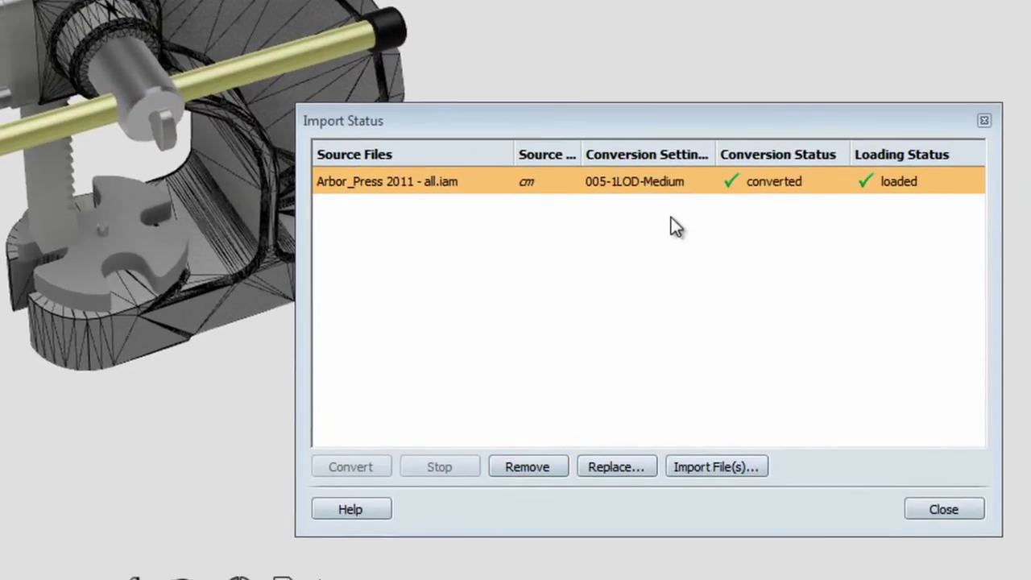
left_click(654, 182)
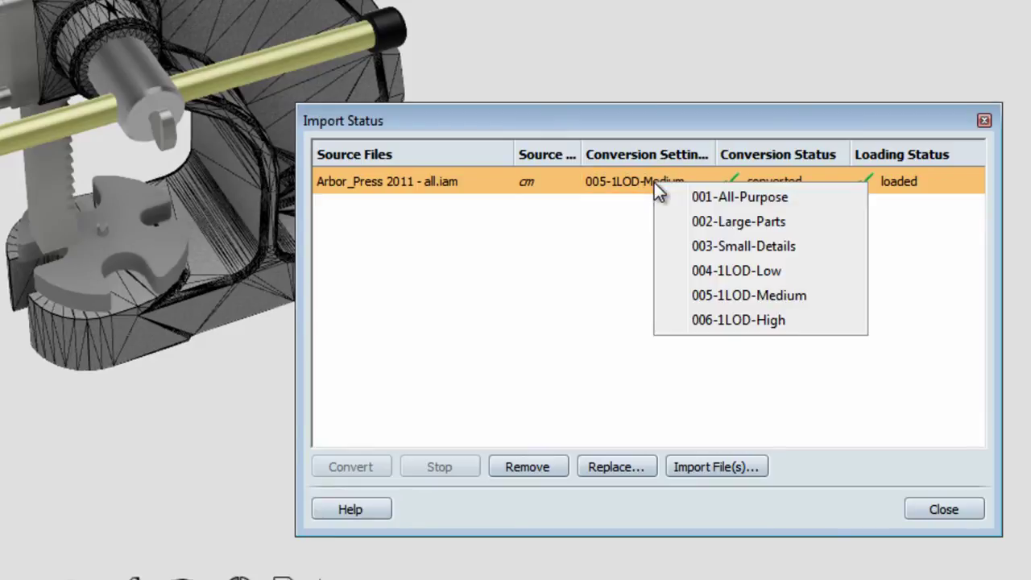
left_click(726, 319)
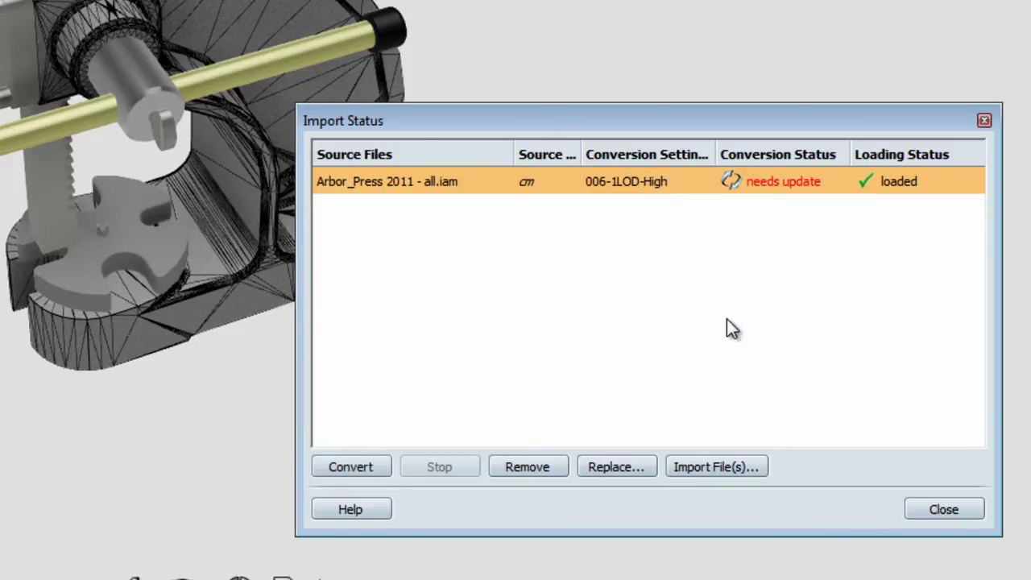
left_click(729, 183)
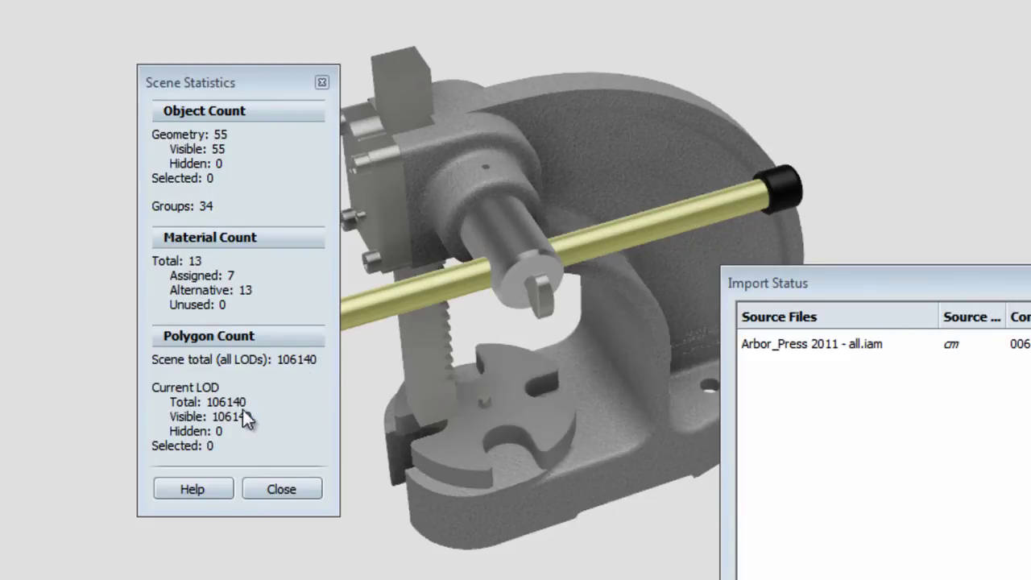
Select the press frame and then the surrounding parts to examine their polygon mesh from both sides.
left_click(633, 168)
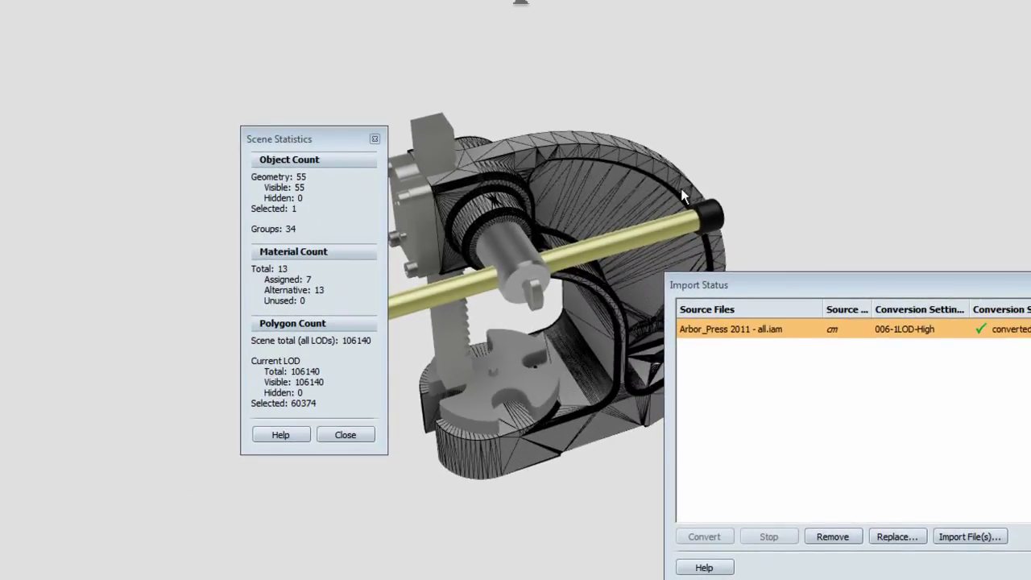
mouse_move(612, 319)
left_mouse_down("alt")
mouse_move(533, 409)
mouse_move(546, 447)
mouse_move(584, 309)
mouse_move(886, 218)
mouse_move(531, 350)
mouse_move(566, 356)
mouse_move(817, 303)
mouse_move(564, 354)
mouse_move(652, 324)
left_mouse_up("alt")
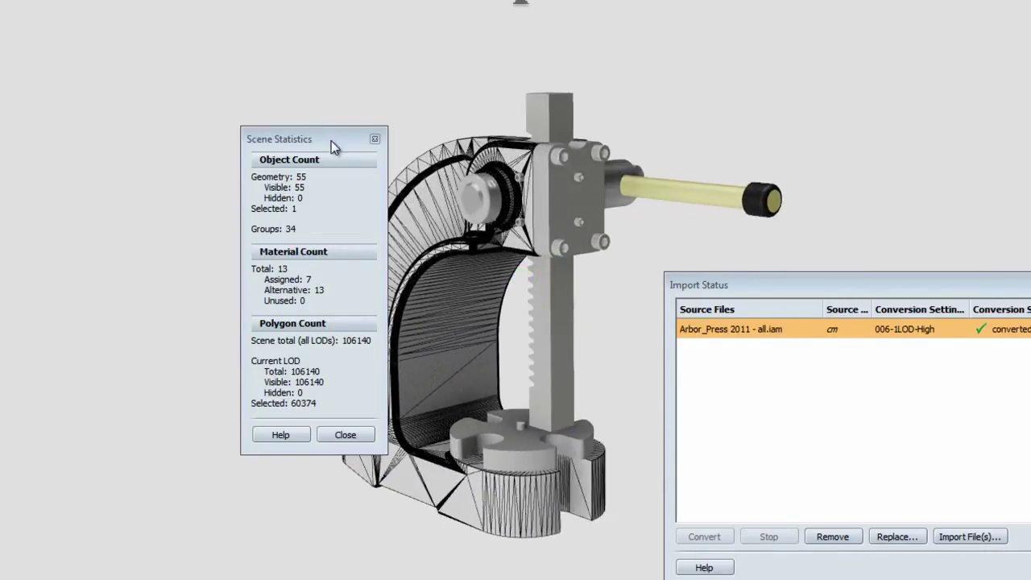
left_click_drag(331, 141, 193, 145)
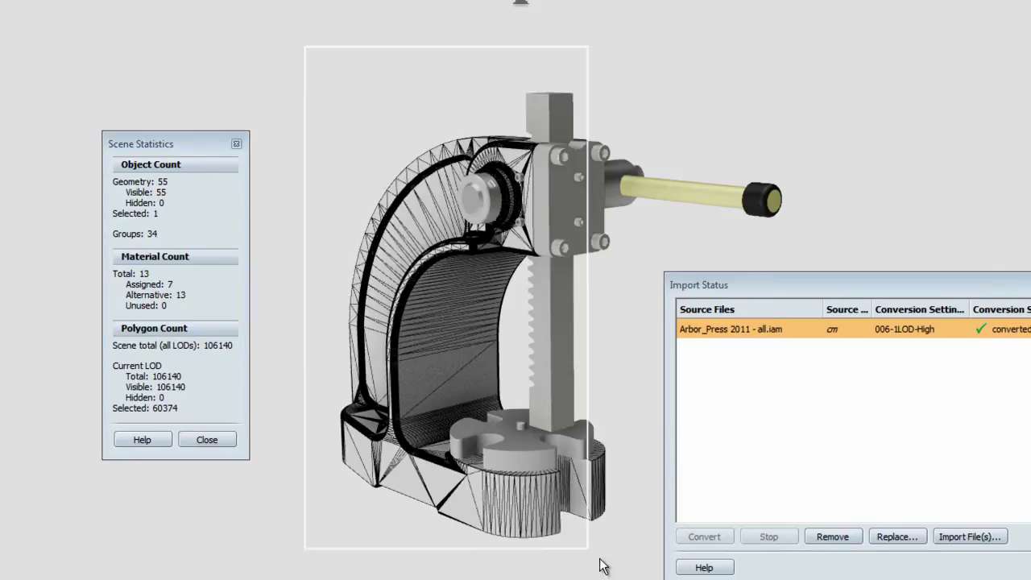
left_click_drag(602, 566, 633, 573)
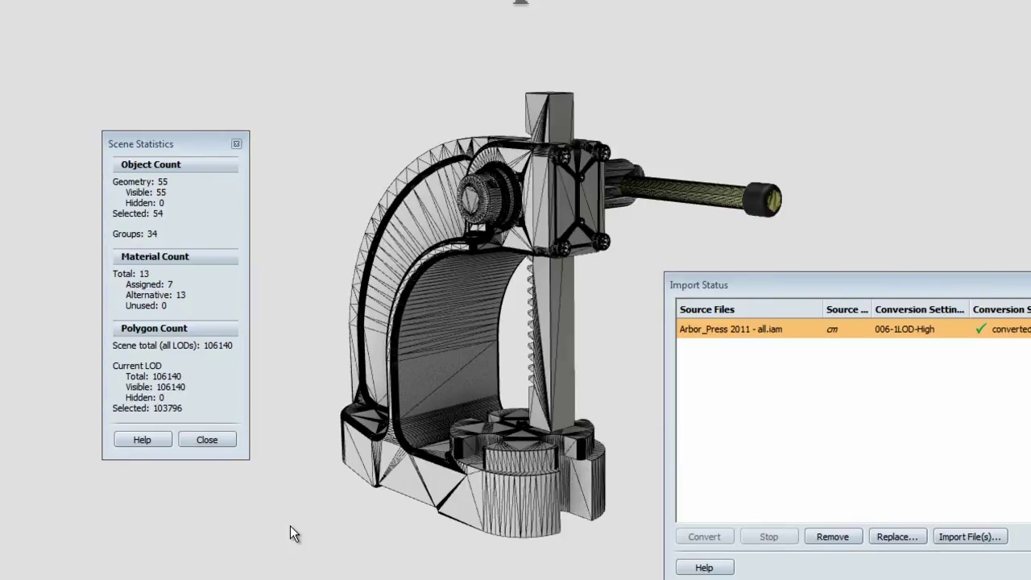
mouse_move(493, 256)
left_mouse_down("alt")
mouse_move(430, 406)
mouse_move(477, 315)
mouse_move(339, 348)
mouse_move(515, 379)
mouse_move(296, 335)
mouse_move(301, 359)
left_mouse_up("alt")
mouse_move(521, 349)
middle_mouse_down()
mouse_move(423, 347)
mouse_move(452, 351)
middle_mouse_up()
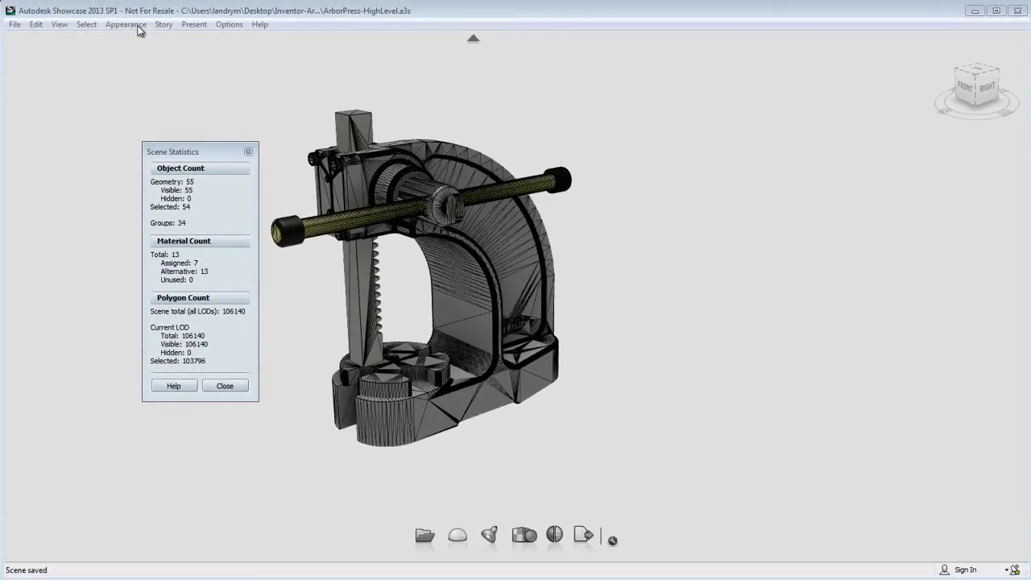
Add ArborPress-FirstImport.a3s to the scene comparison and show both scenes side by side.
left_click(198, 27)
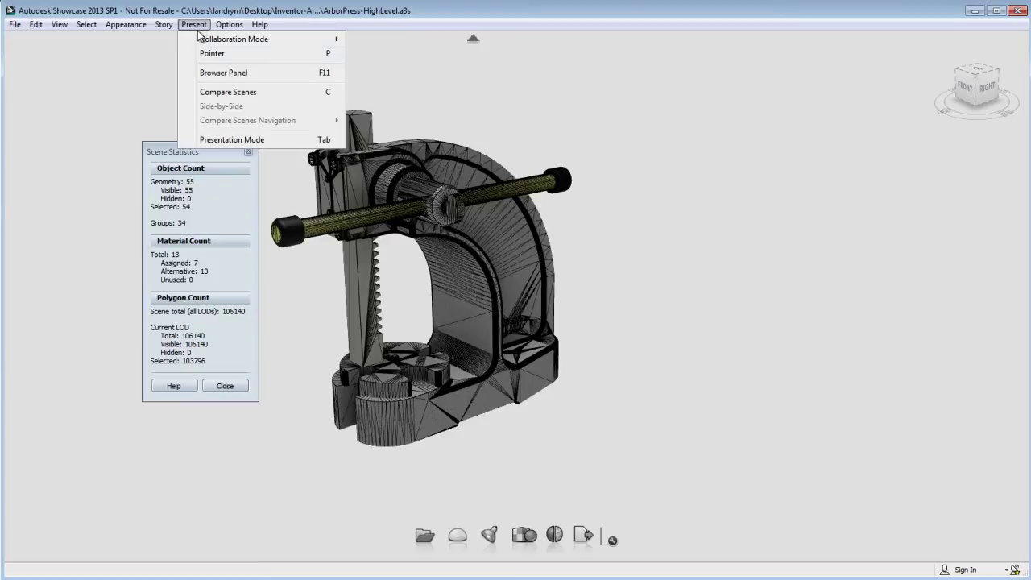
left_click(211, 92)
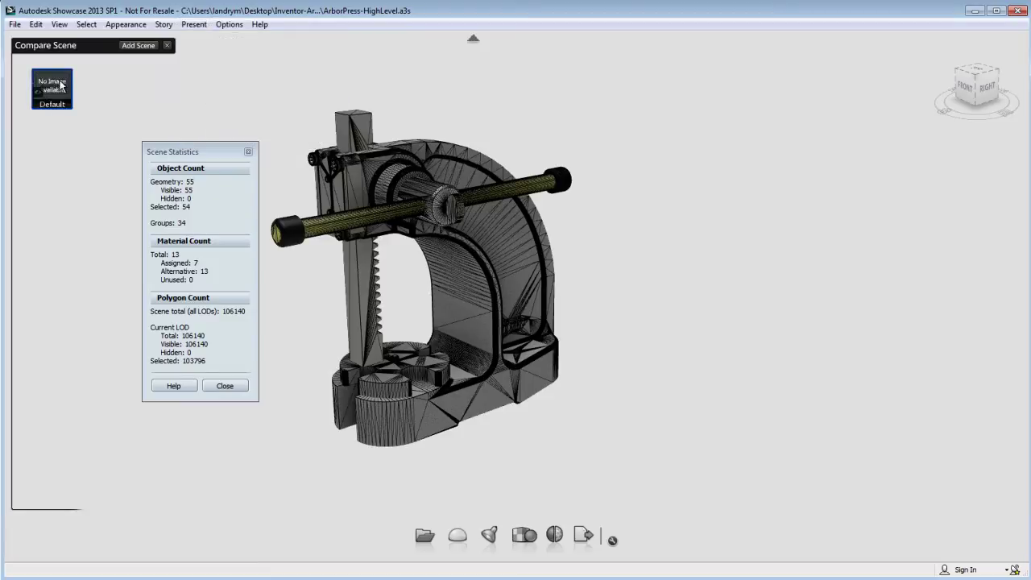
left_click(141, 45)
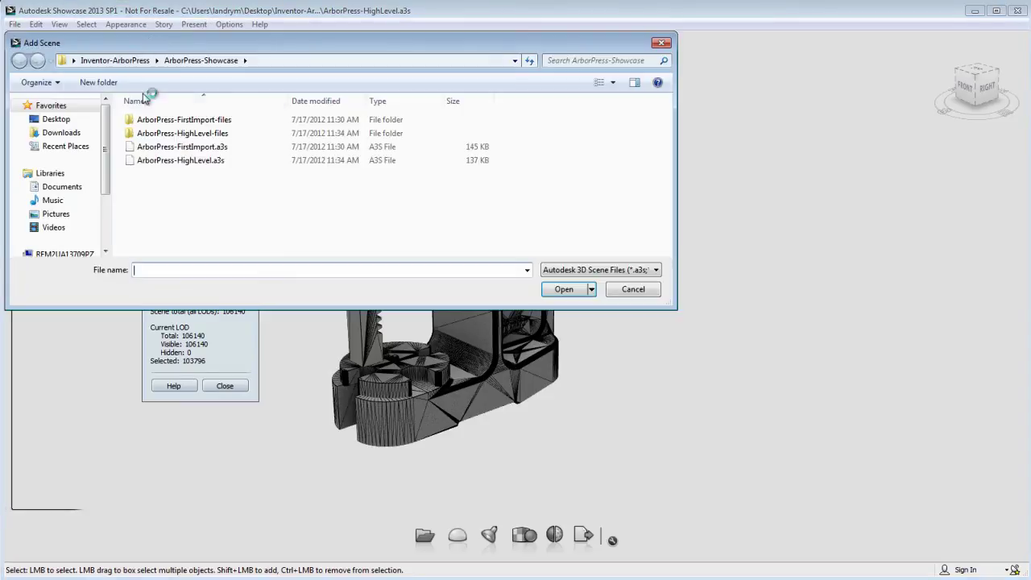
left_click(182, 147)
left_click(565, 294)
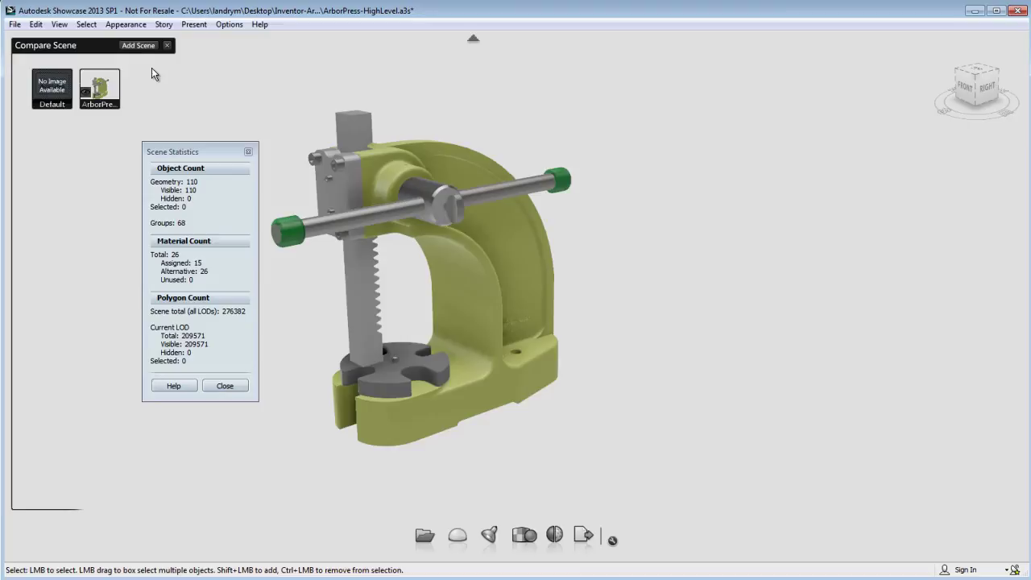
left_click(194, 24)
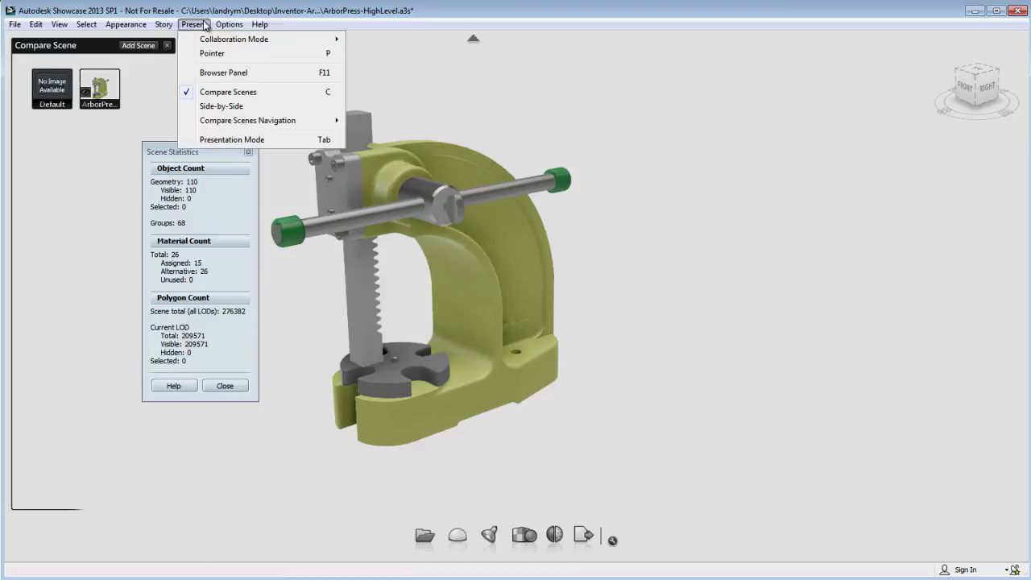
left_click(213, 107)
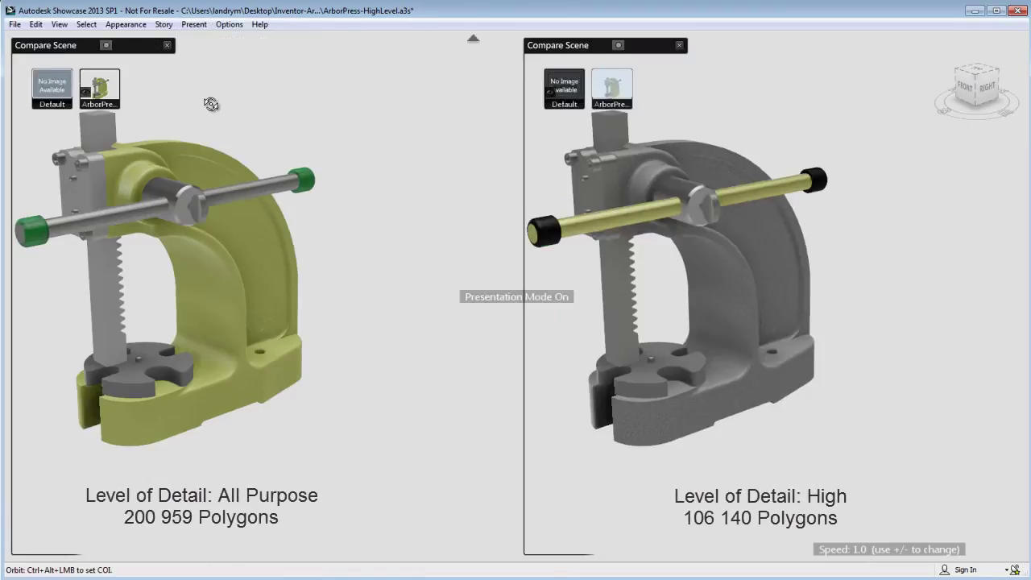
Apply the diagnostic Tessellation visual style and compare the wireframe meshes of both presses from a lower angle.
key("v")
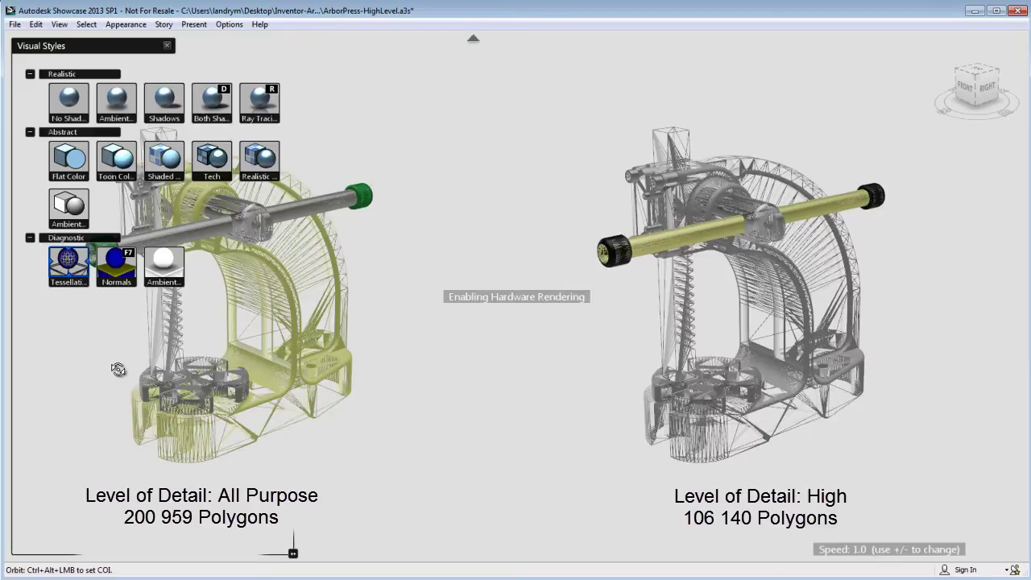
left_click(167, 46)
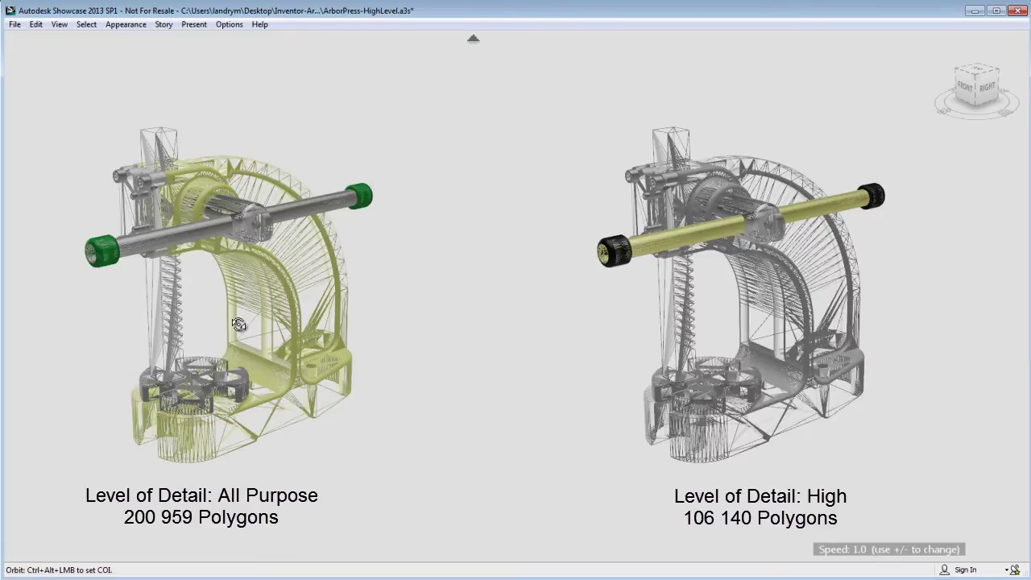
key("shift")
left_click_drag(249, 322, 467, 496)
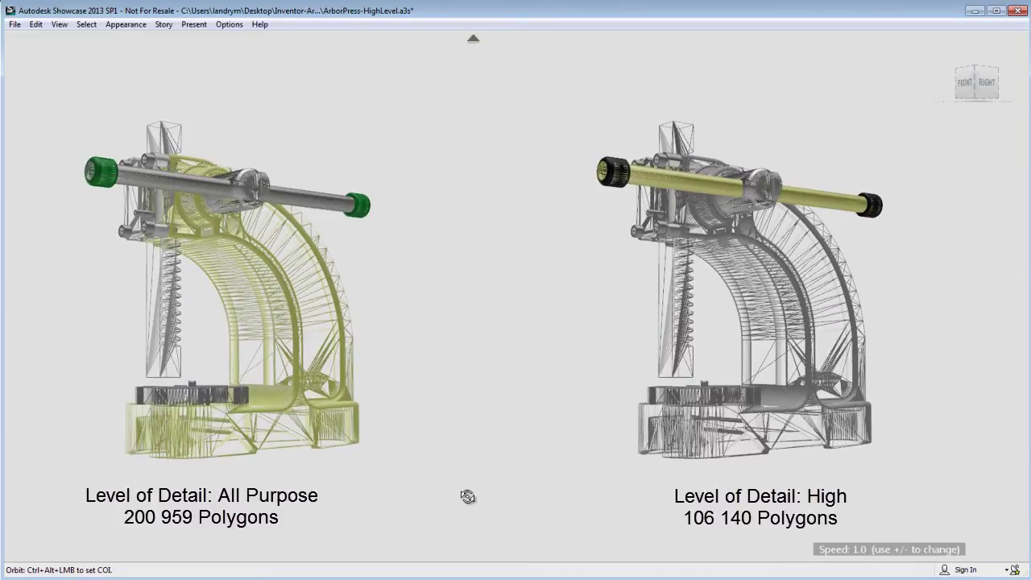
Apply the realistic Both Shadows visual style and compare the shaded surfaces of both presses from another side.
key("v")
left_click(207, 102)
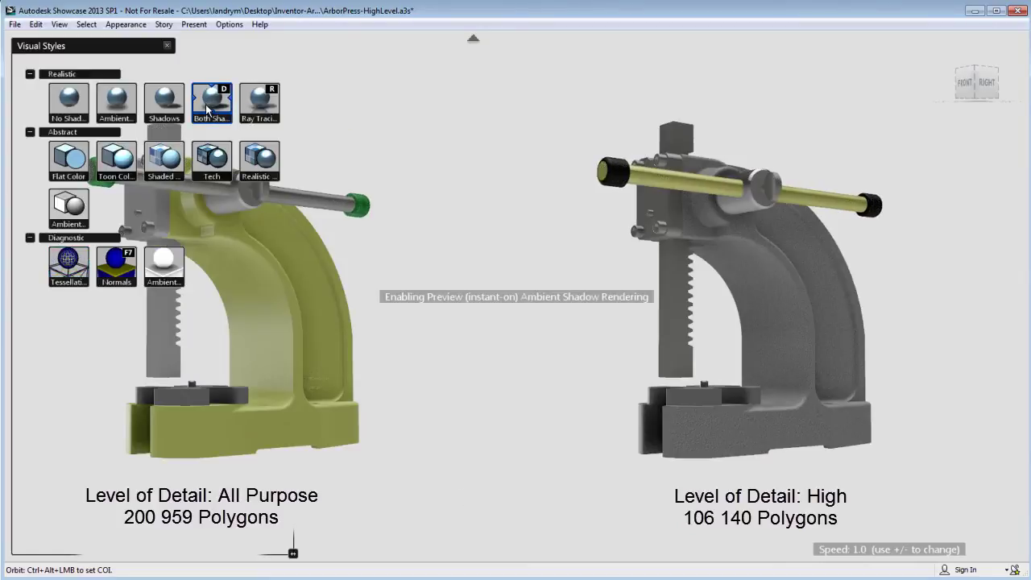
left_click(167, 46)
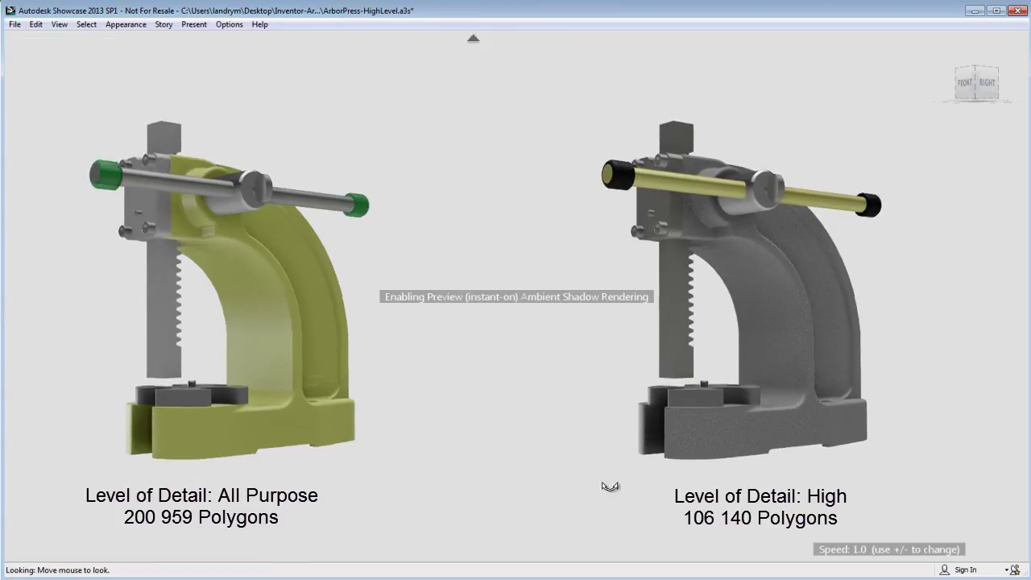
left_click_drag(1007, 305, 334, 356)
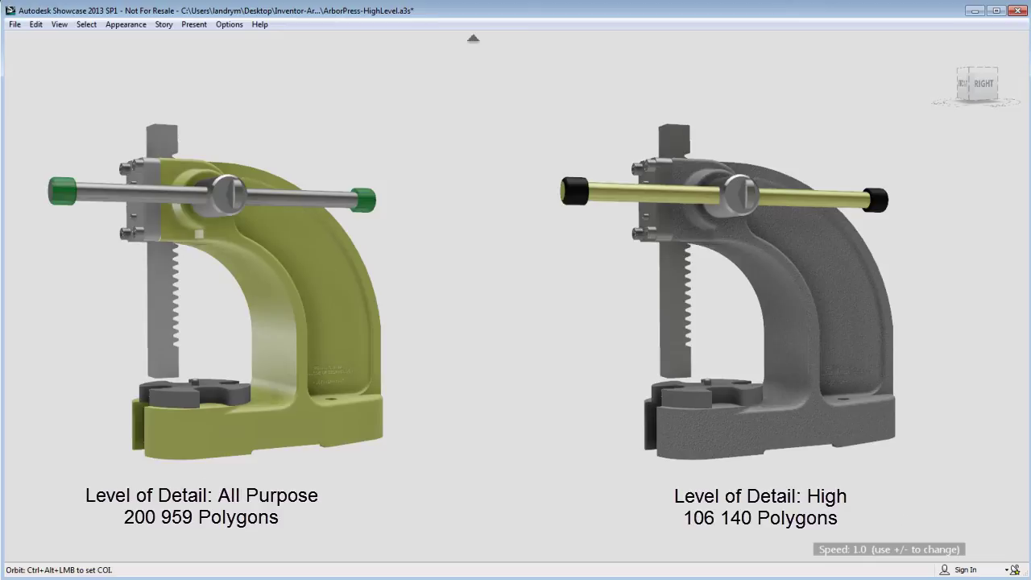